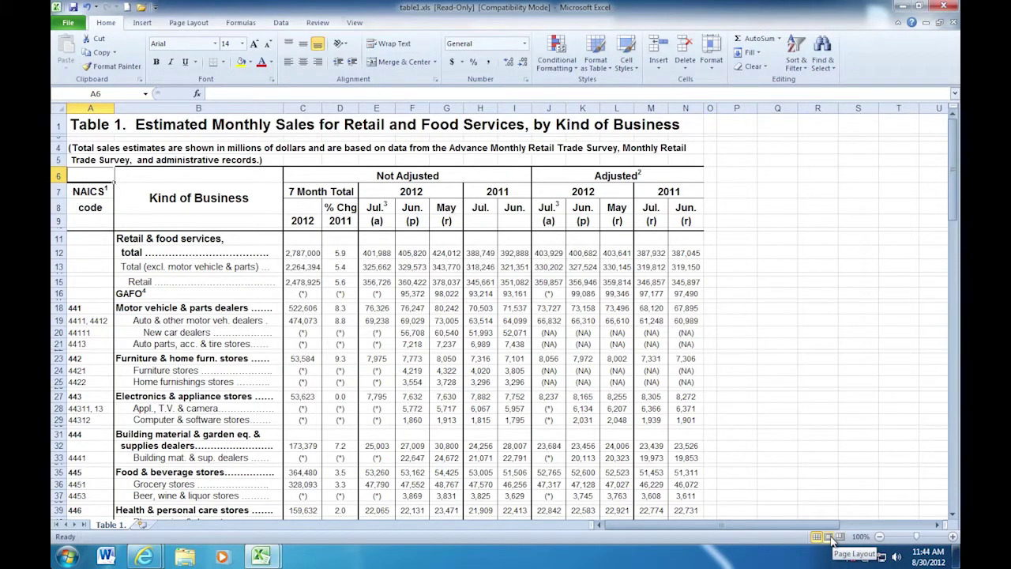
- Show the worksheet in Page Layout view and in Page Break Preview, dismissing the welcome dialog
{"action": "left_click", "coordinate": [829, 537]}
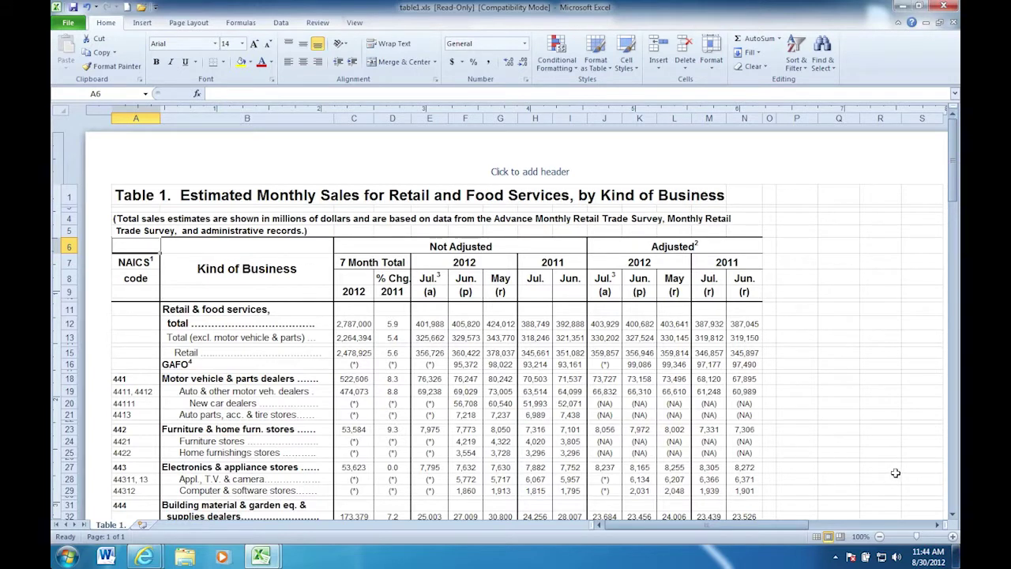
{"action": "left_click", "coordinate": [937, 527]}
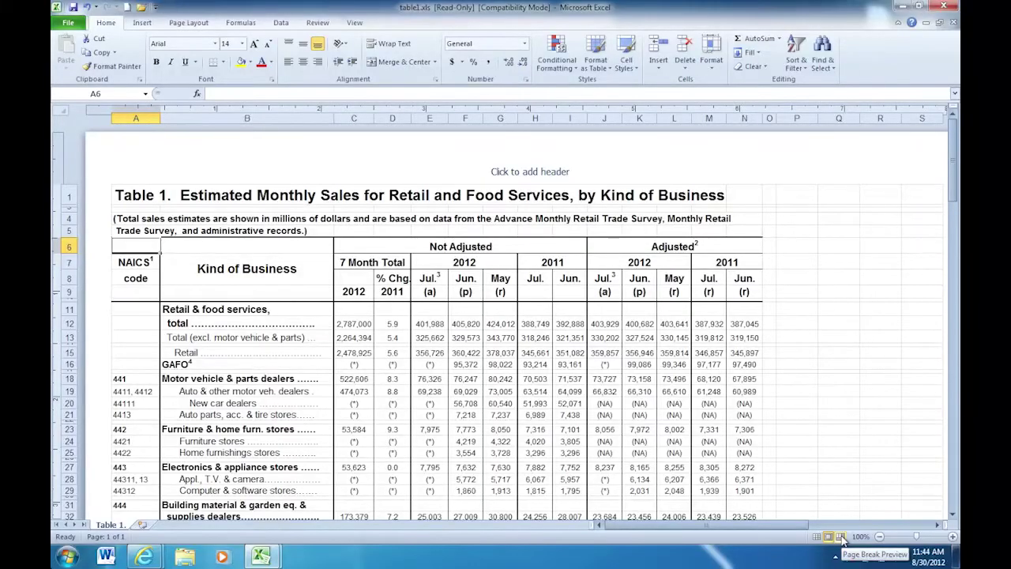
{"action": "left_click", "coordinate": [841, 536]}
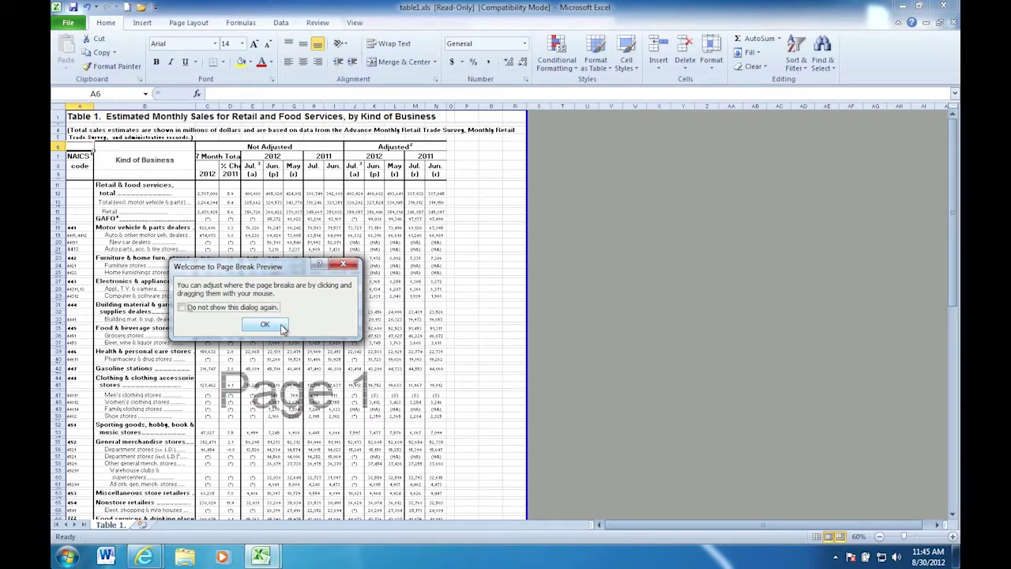
{"action": "left_click", "coordinate": [281, 328]}
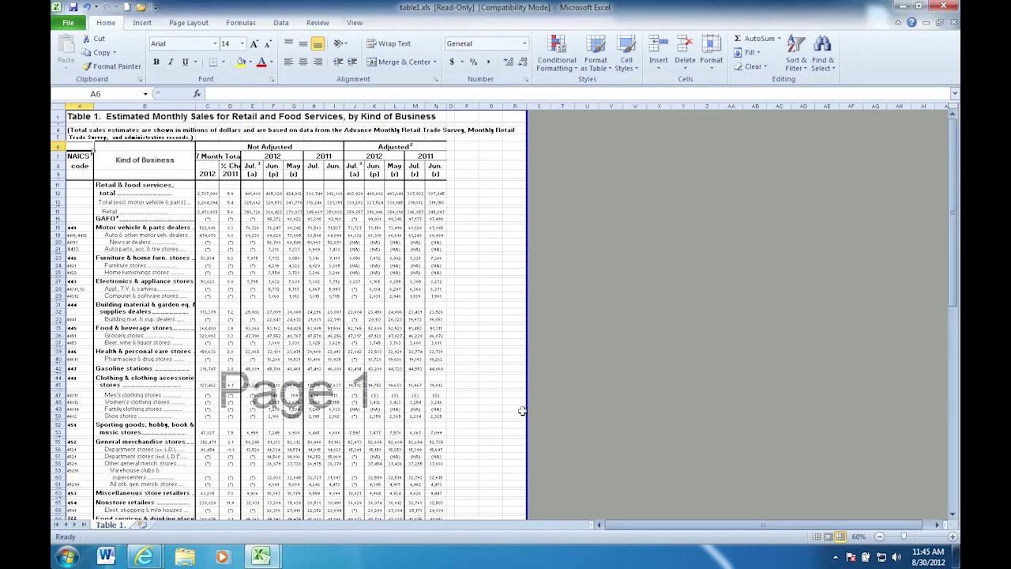
- Move the bottom page break up to just below the Food services & drinking places row, excluding the footnotes from the page
{"action": "scroll", "coordinate": [534, 311], "scroll_direction": "down", "scroll_amount": 2}
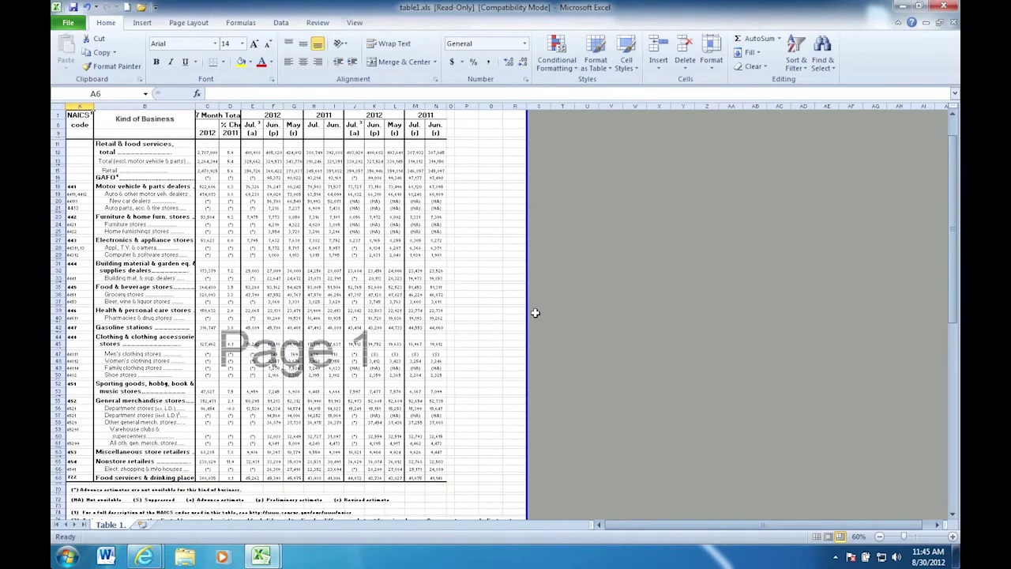
{"action": "left_click_drag", "start_coordinate": [955, 277], "coordinate": [952, 363]}
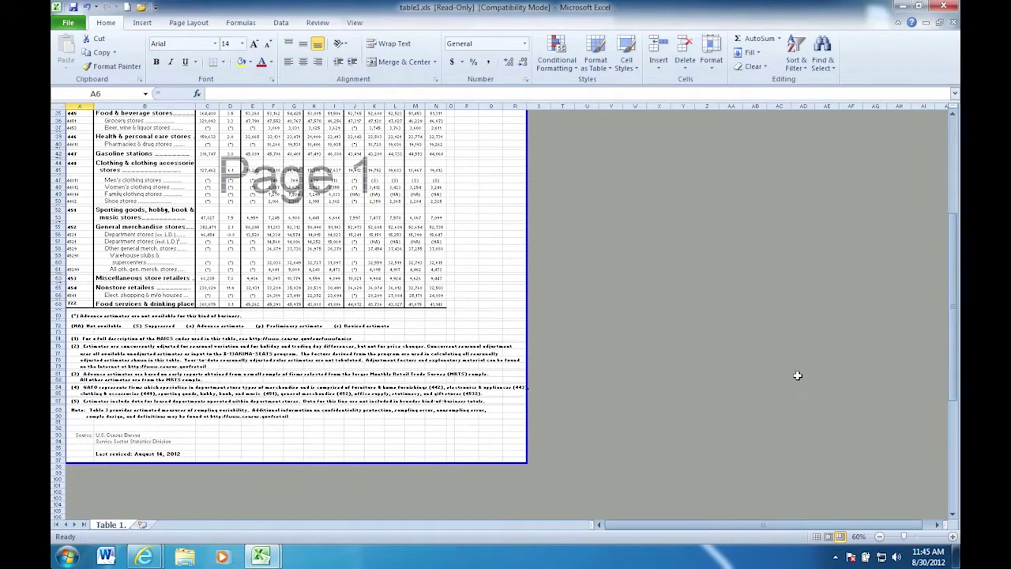
{"action": "scroll", "coordinate": [628, 408], "scroll_direction": "up", "scroll_amount": 1}
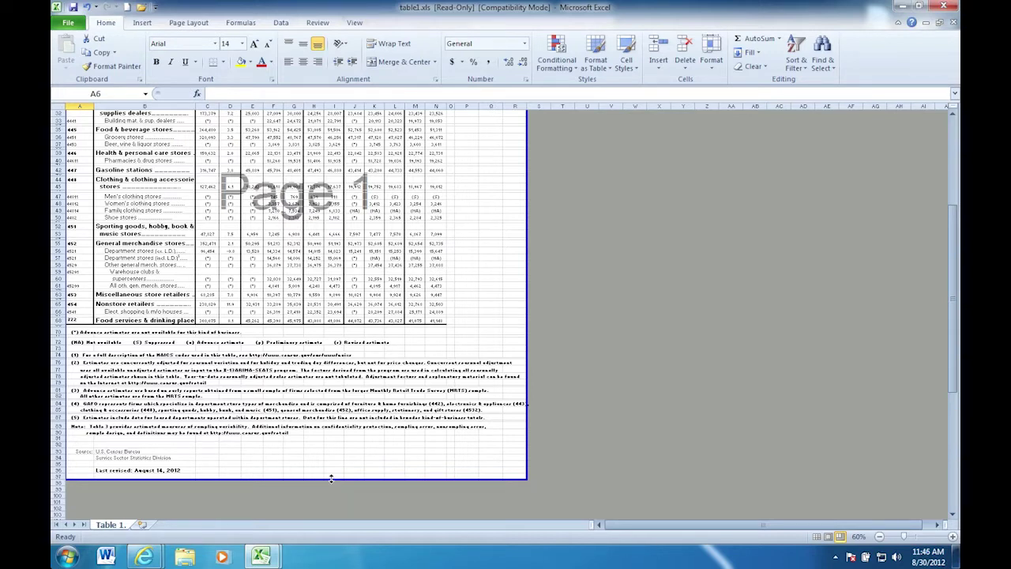
{"action": "left_click_drag", "start_coordinate": [331, 479], "coordinate": [333, 322]}
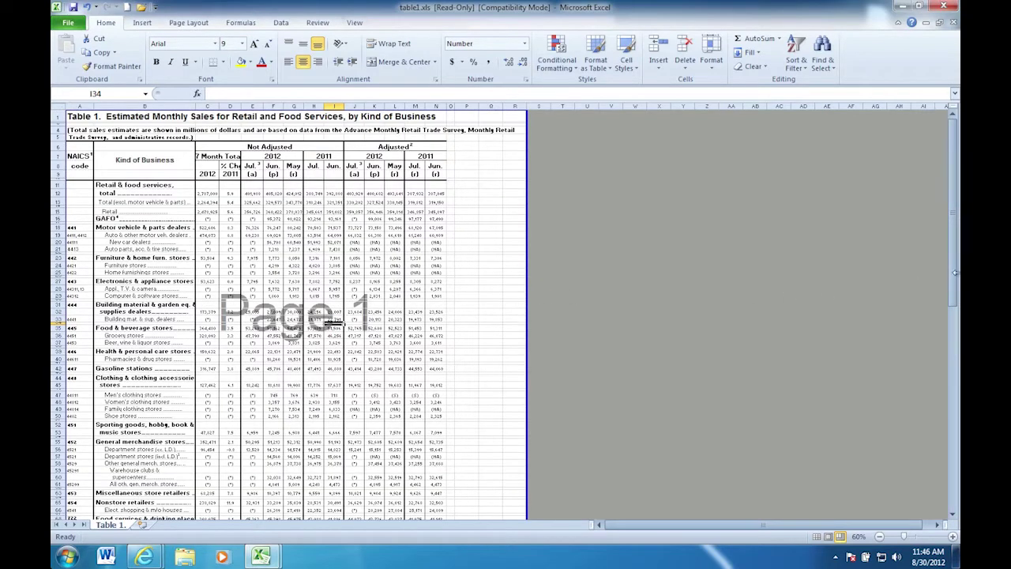
{"action": "left_click_drag", "start_coordinate": [953, 277], "coordinate": [955, 303]}
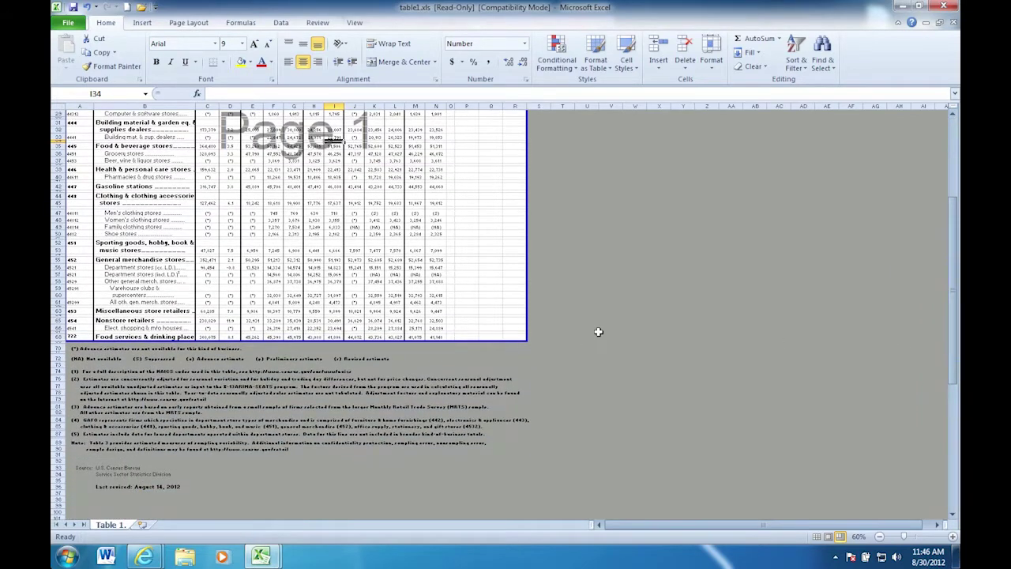
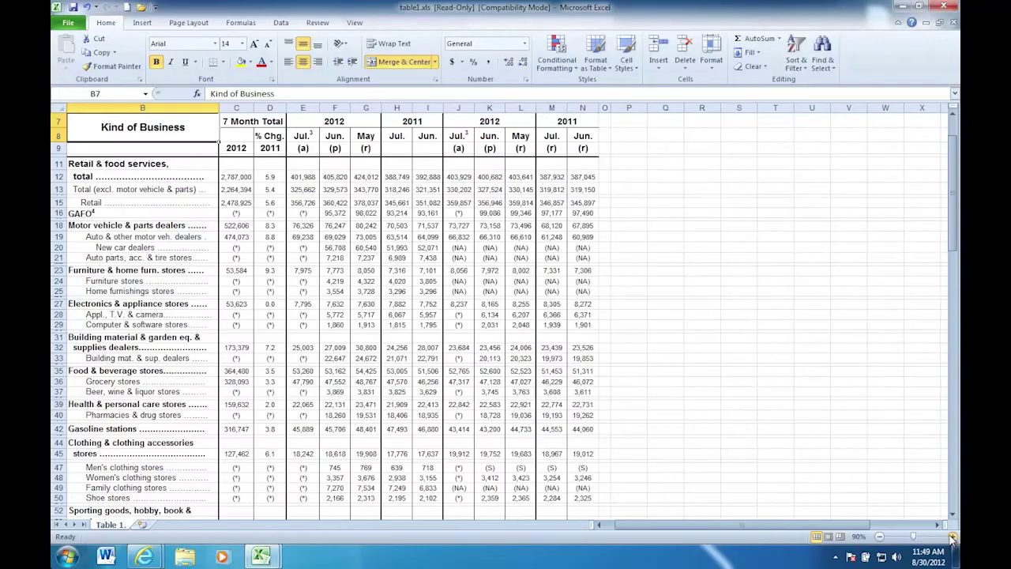
- Zoom the worksheet in to 150% and bring the zoom back down to 100%
{"action": "left_click", "coordinate": [952, 536]}
{"action": "left_click", "coordinate": [951, 536]}
{"action": "left_click", "coordinate": [952, 537]}
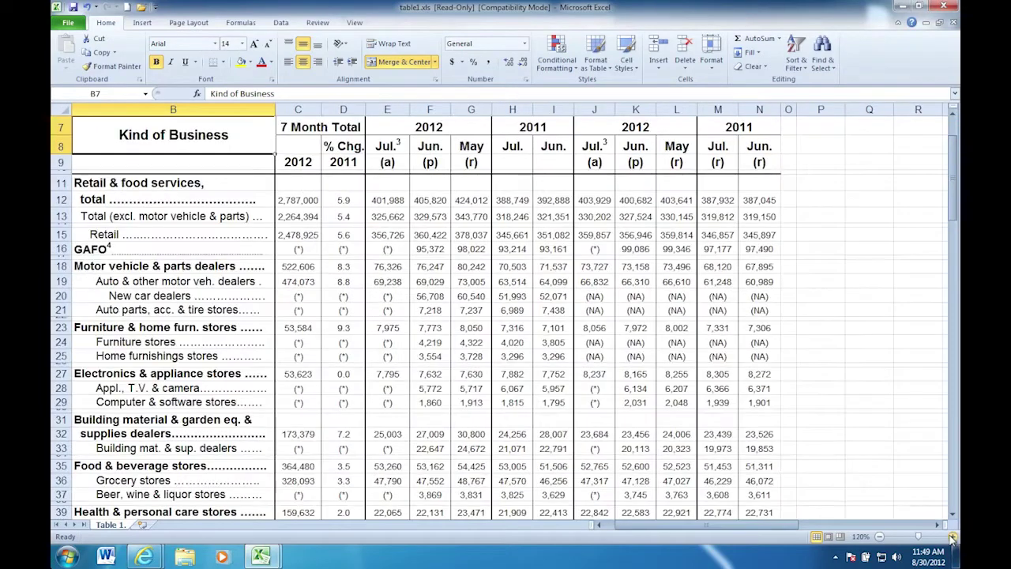
{"action": "left_click", "coordinate": [952, 536]}
{"action": "left_click", "coordinate": [952, 537]}
{"action": "left_click", "coordinate": [952, 536]}
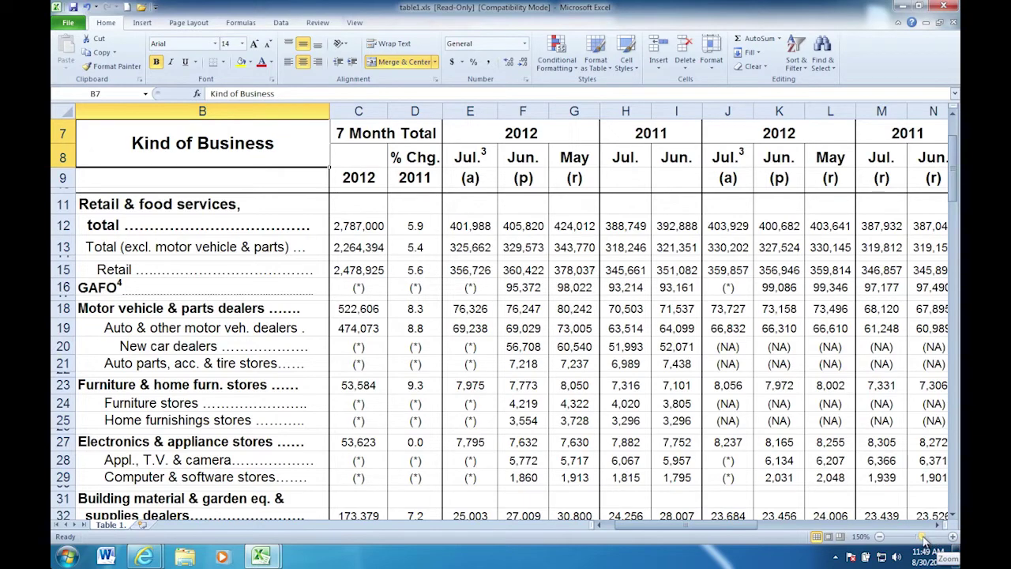
{"action": "left_click_drag", "start_coordinate": [923, 537], "coordinate": [918, 539]}
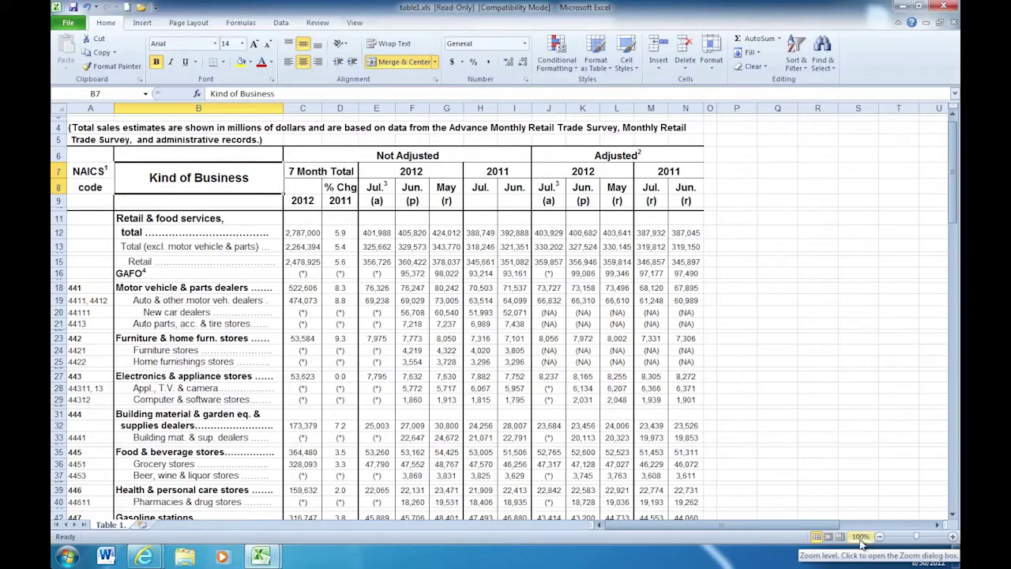
- Add the Caps Lock indicator to the status bar and turn Caps Lock on
{"action": "right_click", "coordinate": [754, 544]}
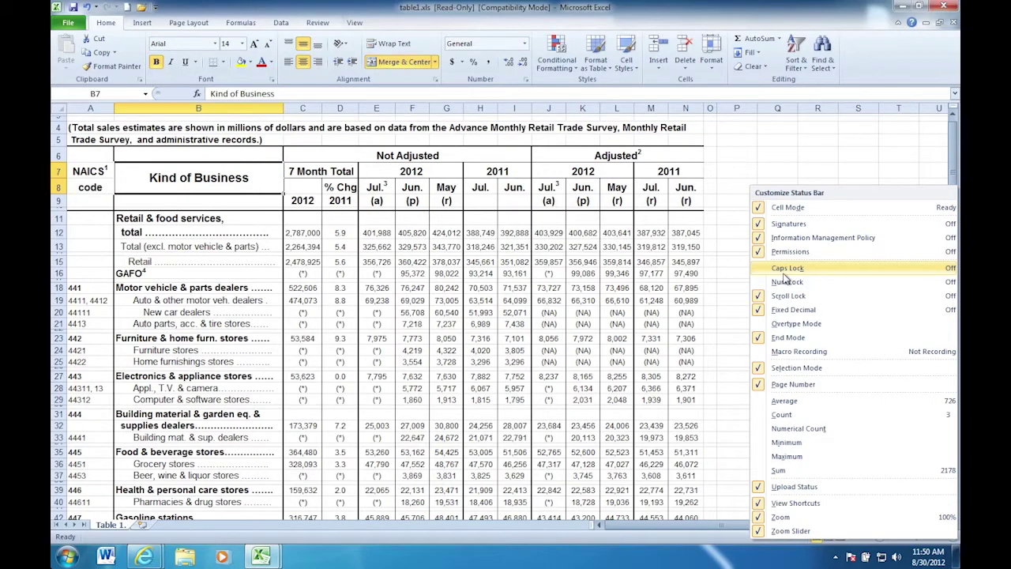
{"action": "left_click", "coordinate": [786, 269]}
{"action": "left_click", "coordinate": [631, 441]}
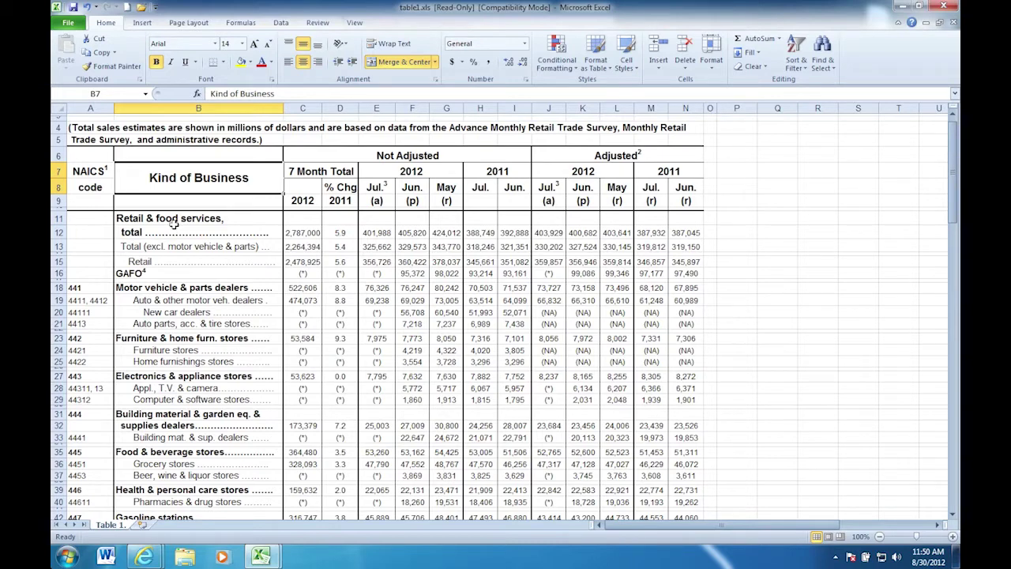
{"action": "key", "text": "Caps_Lock"}
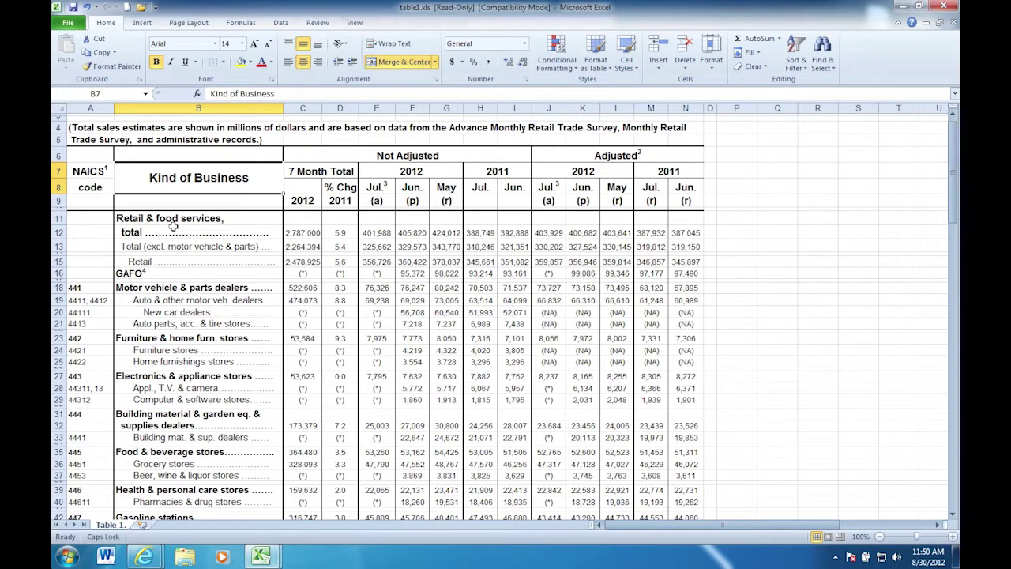
- Remove the Caps Lock indicator from the status bar
{"action": "mouse_move", "coordinate": [108, 537]}
{"action": "right_click", "coordinate": [145, 537]}
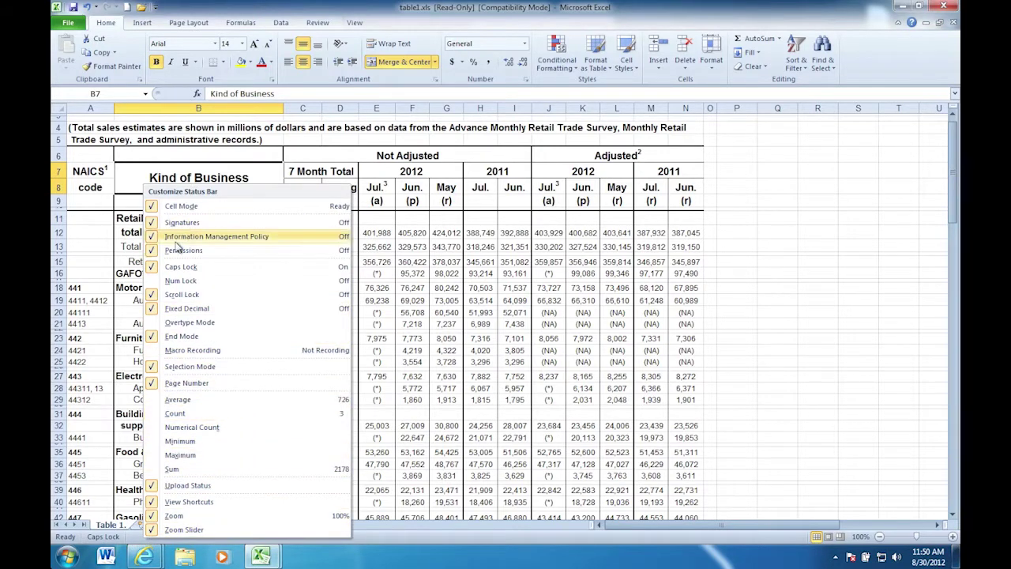
{"action": "left_click", "coordinate": [173, 269]}
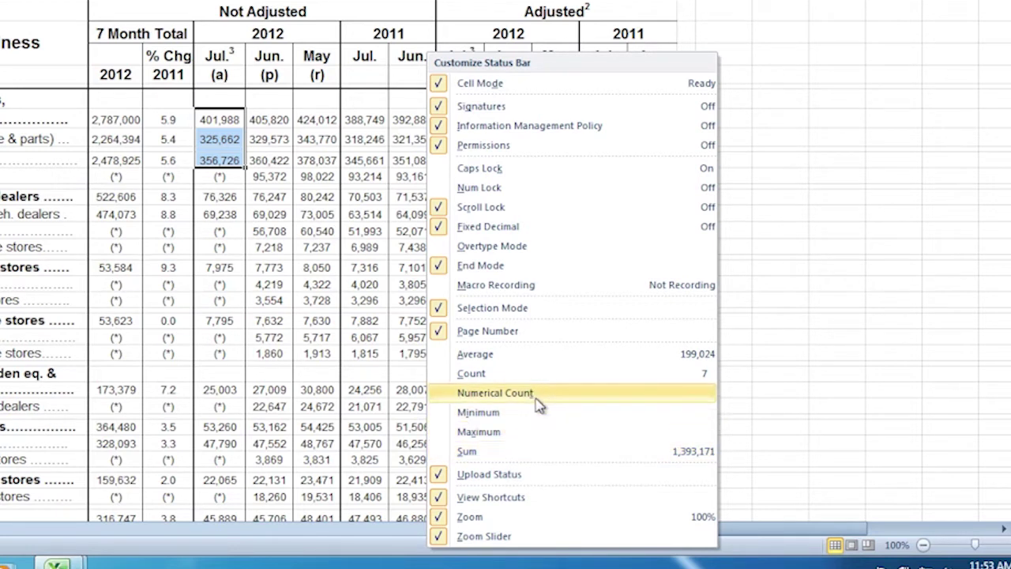
- Enable Average and Sum in the status bar and select the June 2012 values in F15:F20 to have them calculated
{"action": "left_click", "coordinate": [509, 363]}
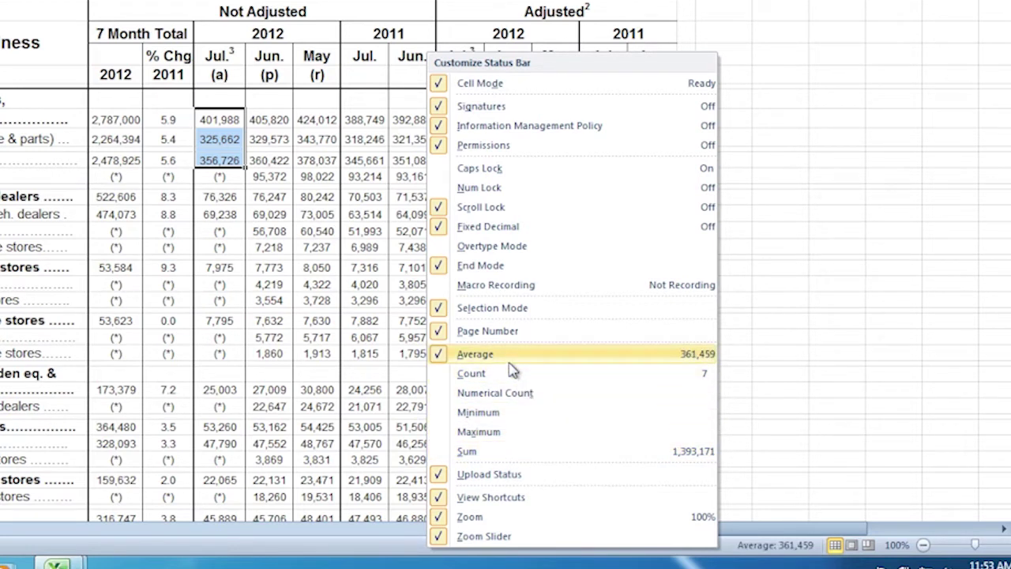
{"action": "left_click", "coordinate": [498, 458]}
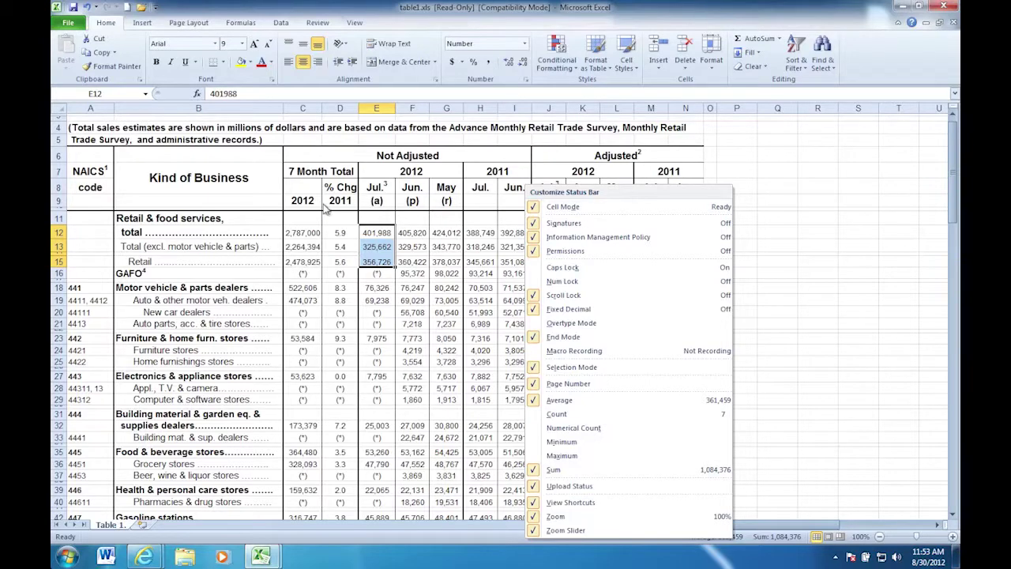
{"action": "left_click", "coordinate": [367, 230]}
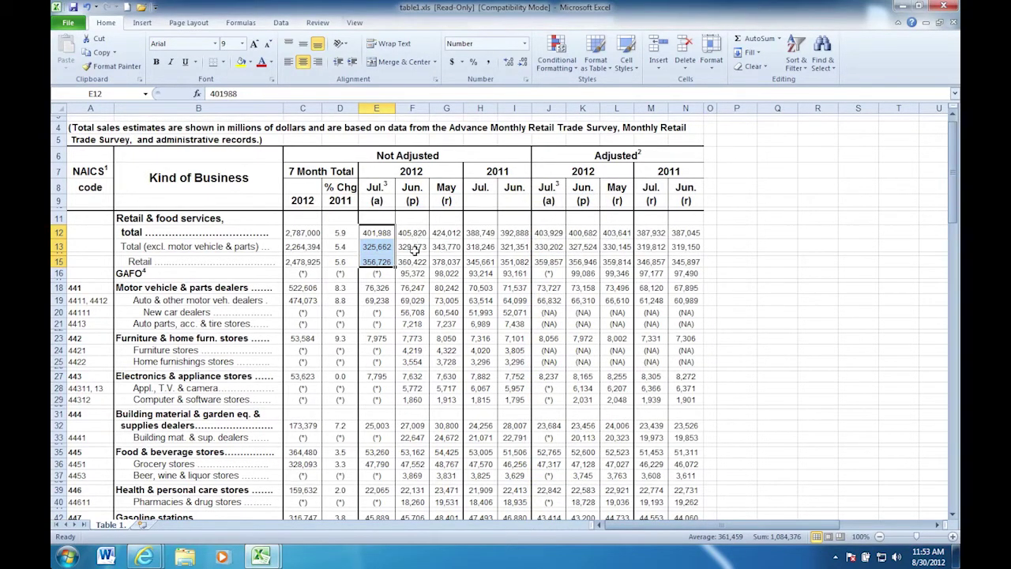
{"action": "left_click_drag", "start_coordinate": [416, 261], "coordinate": [416, 308]}
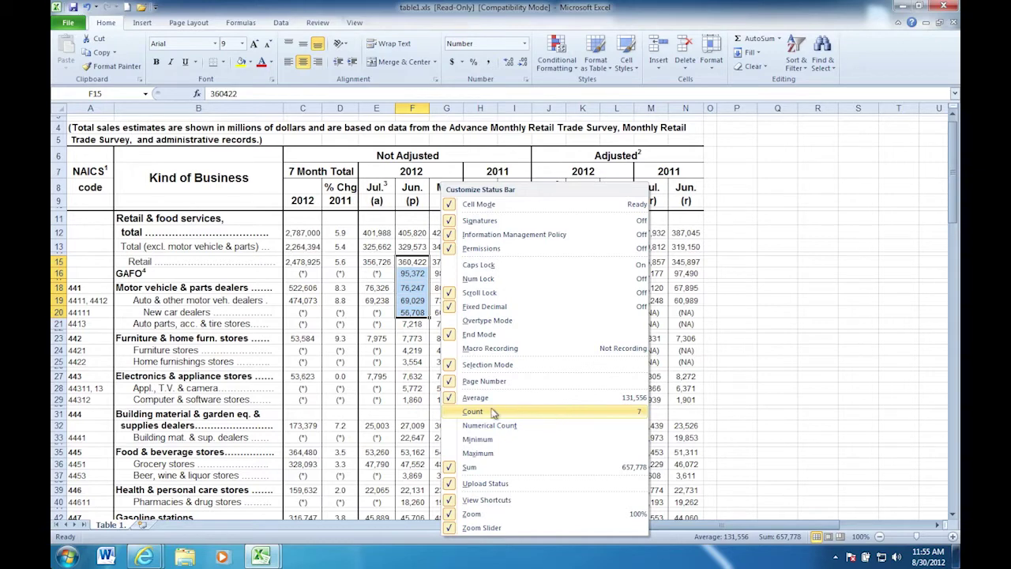
- Turn off Average and Sum in the status bar and select cell F37 in place of the range
{"action": "left_click", "coordinate": [469, 400]}
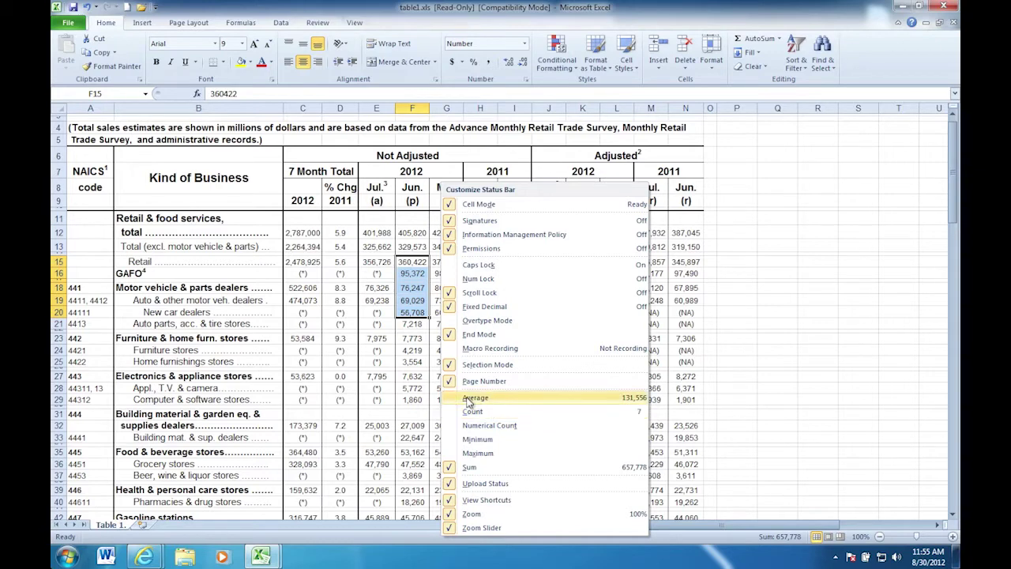
{"action": "left_click", "coordinate": [469, 468]}
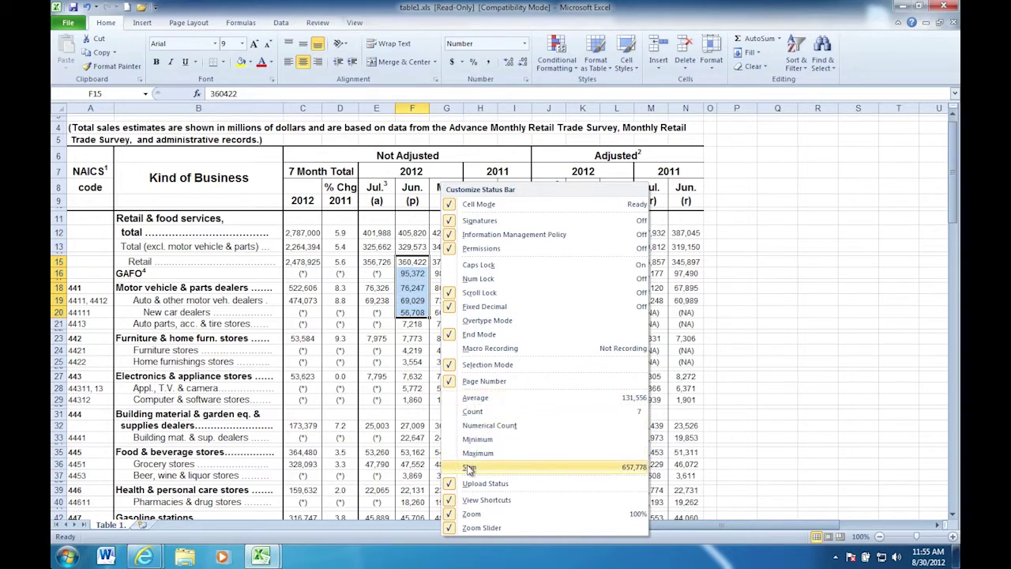
{"action": "left_click", "coordinate": [410, 477]}
{"action": "left_click", "coordinate": [410, 477]}
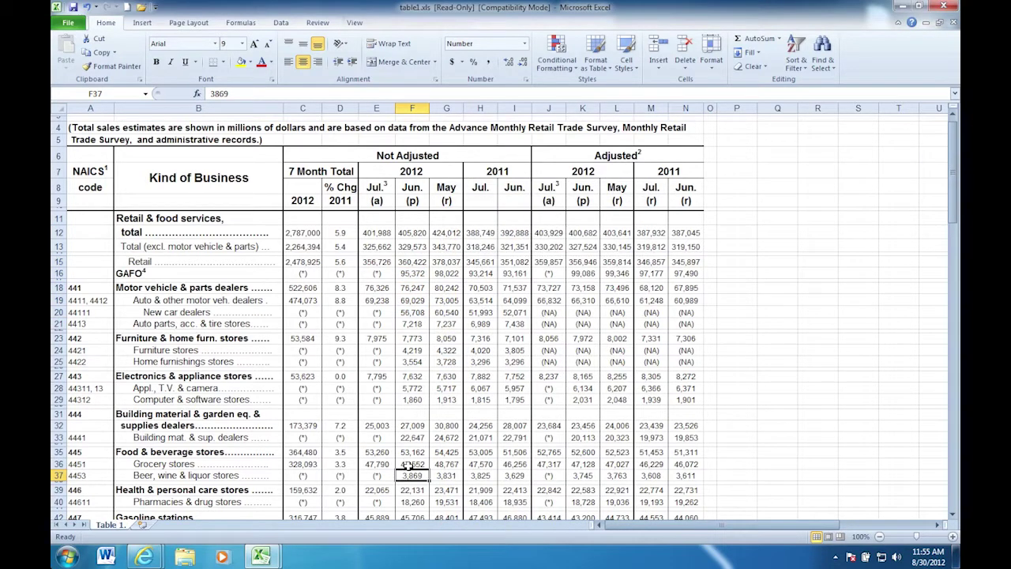
{"action": "right_click", "coordinate": [515, 542]}
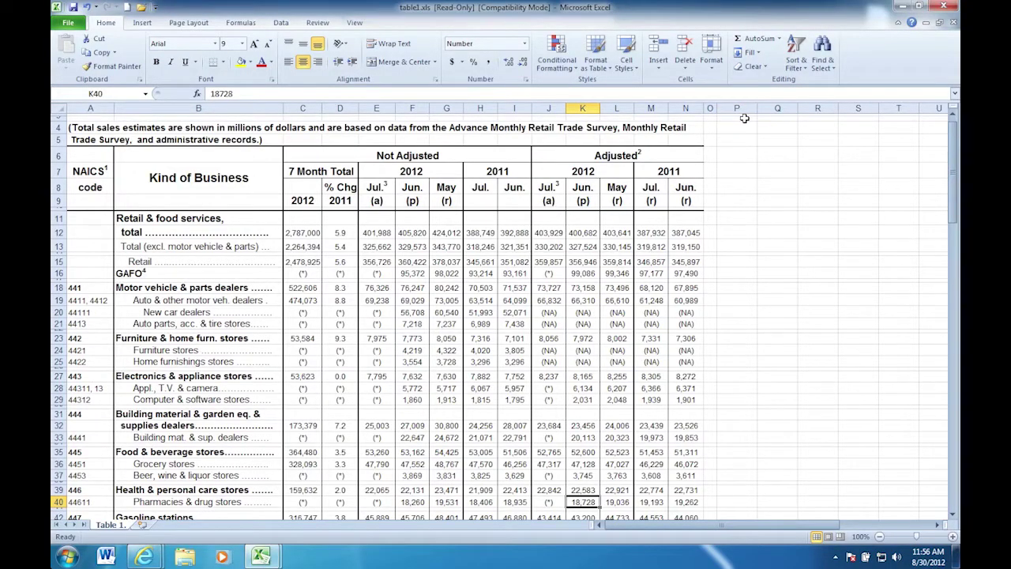
- Close the table1.xls workbook without saving the changes
{"action": "left_click", "coordinate": [954, 23]}
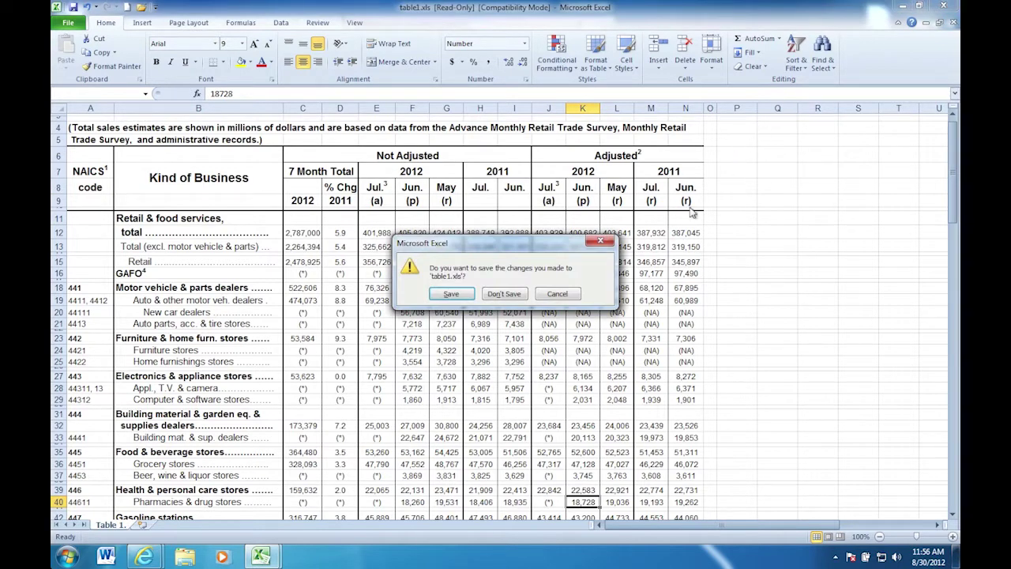
{"action": "left_click", "coordinate": [509, 294]}
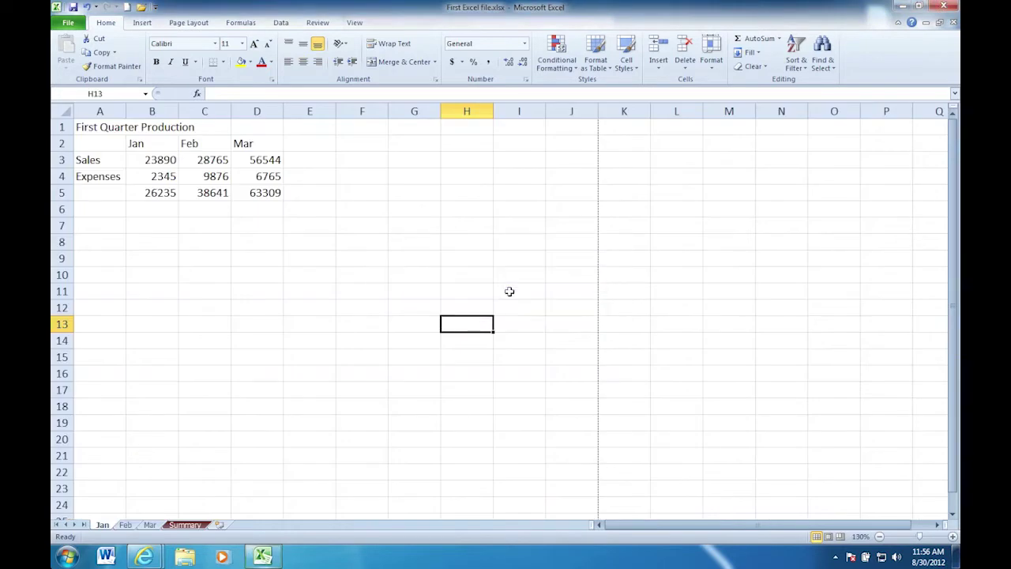
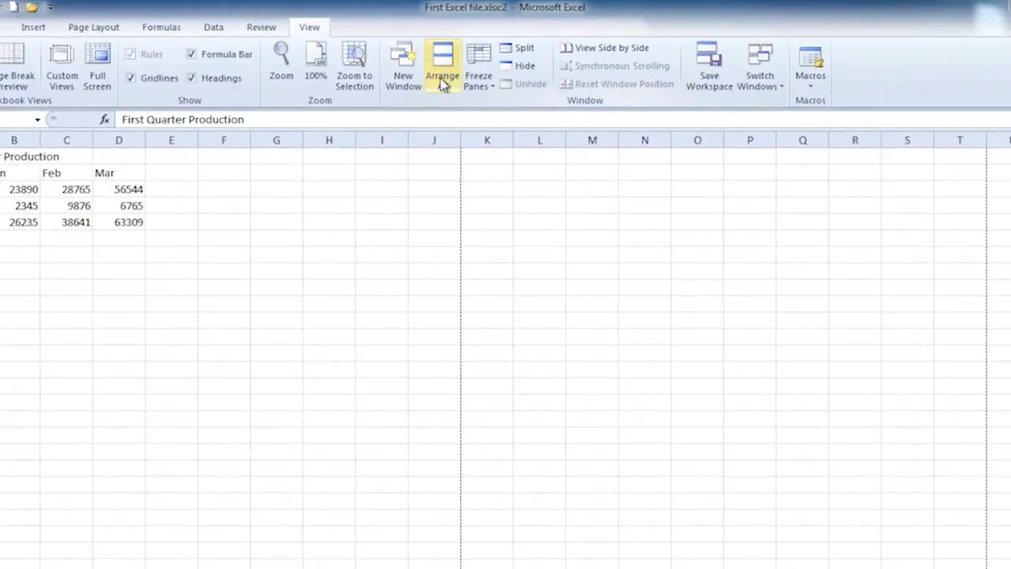
- Arrange the two First Excel file.xlsx windows as tiled
{"action": "left_click", "coordinate": [443, 79]}
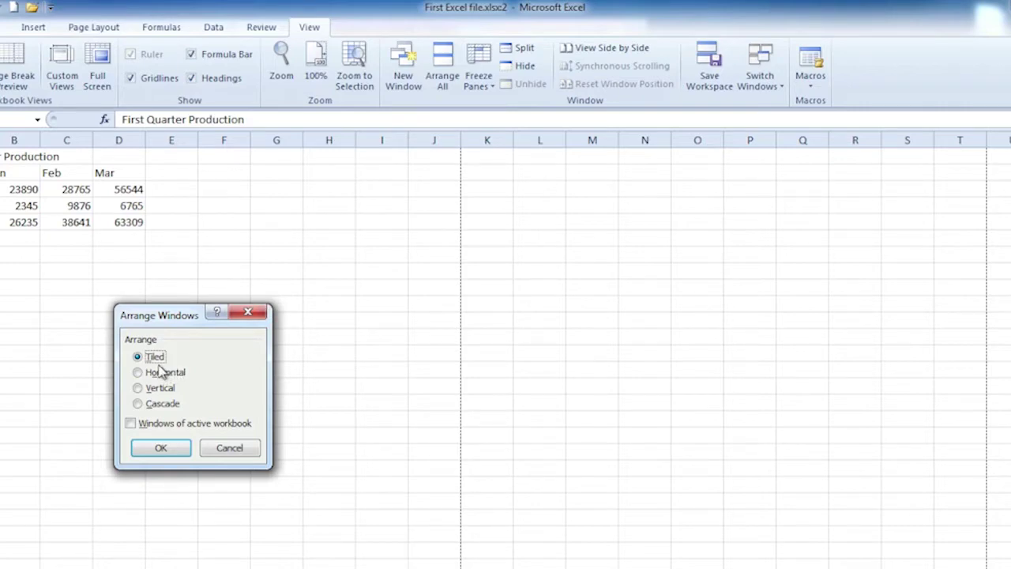
{"action": "left_click", "coordinate": [151, 448]}
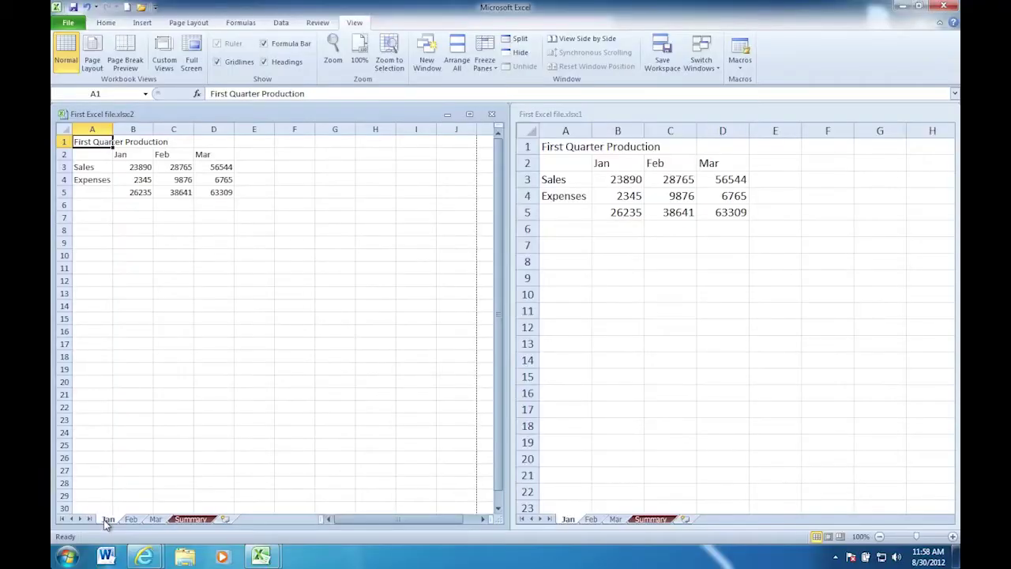
- Switch the First Excel file.xlsx:1 window to the Summary sheet and back to Jan, and scroll it independently of the other window
{"action": "left_click", "coordinate": [660, 523]}
{"action": "left_click", "coordinate": [650, 519]}
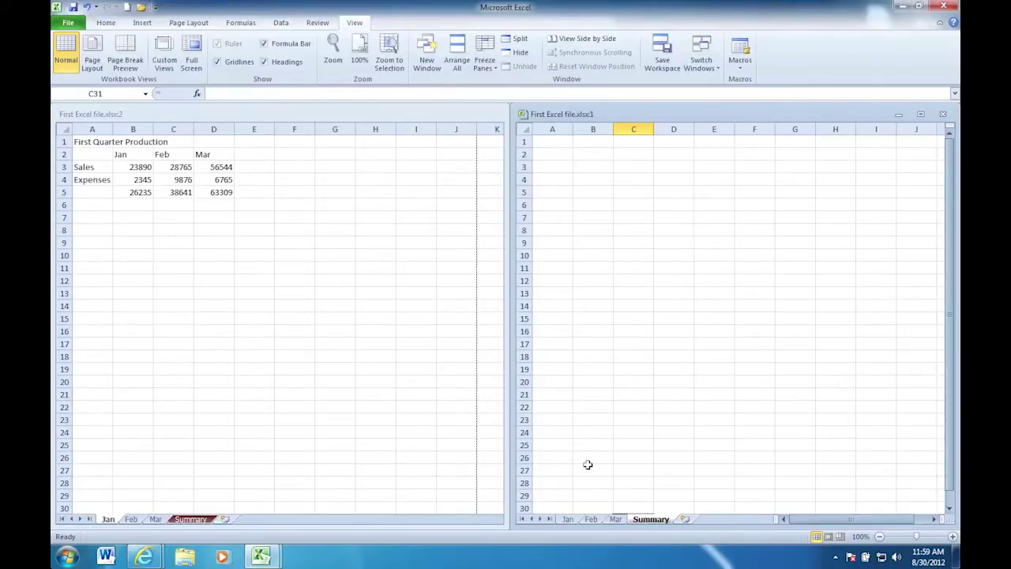
{"action": "left_click", "coordinate": [569, 519]}
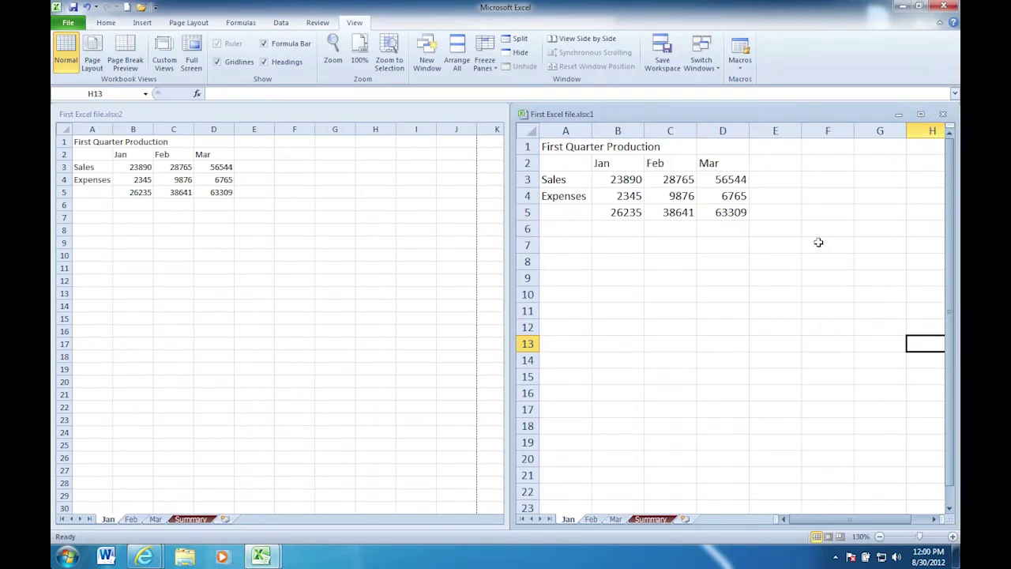
{"action": "left_click", "coordinate": [401, 164]}
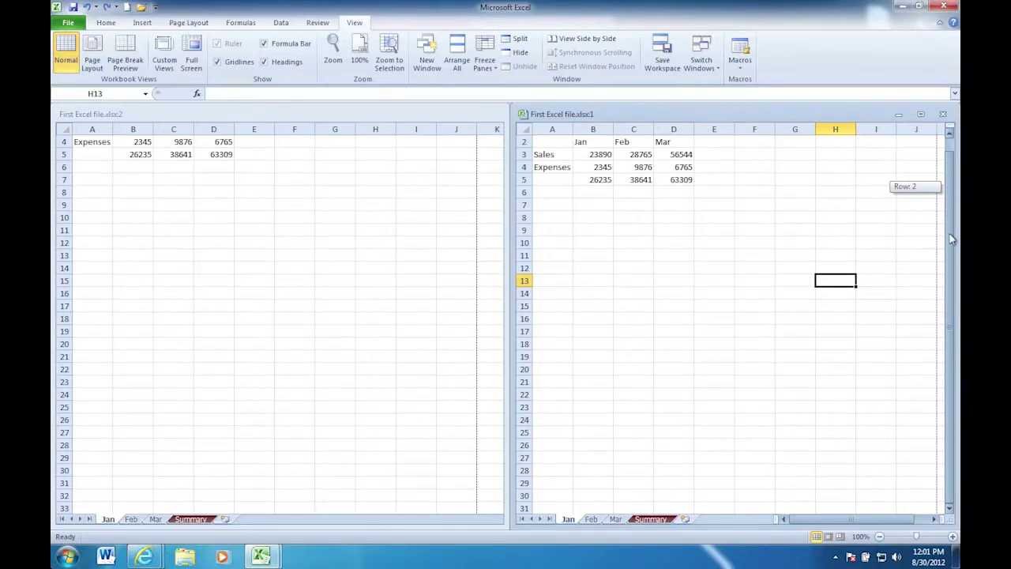
{"action": "left_click_drag", "start_coordinate": [952, 239], "coordinate": [941, 211]}
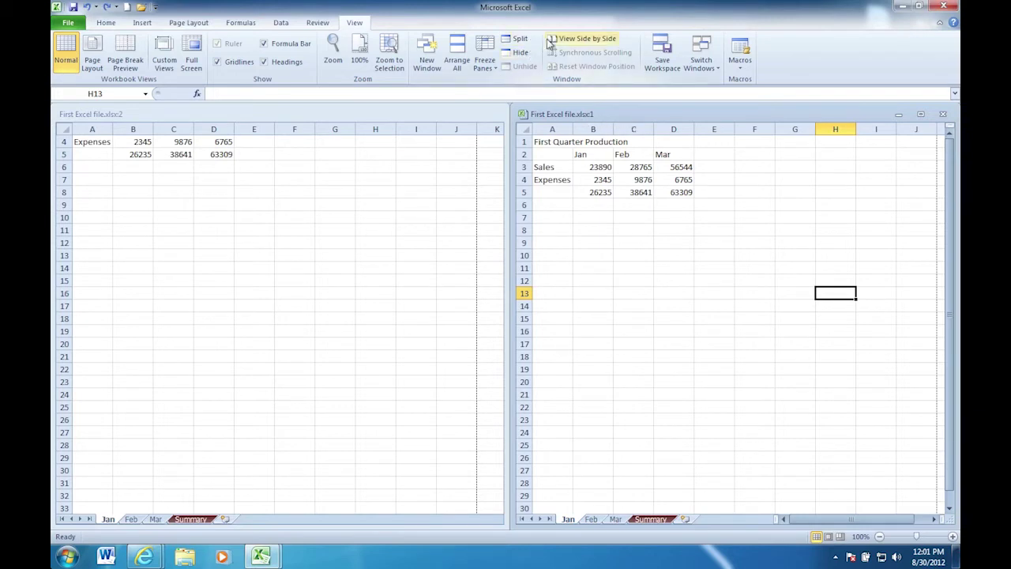
- View the two First Excel file.xlsx windows side by side and scroll them down together and back up
{"action": "left_click", "coordinate": [609, 44]}
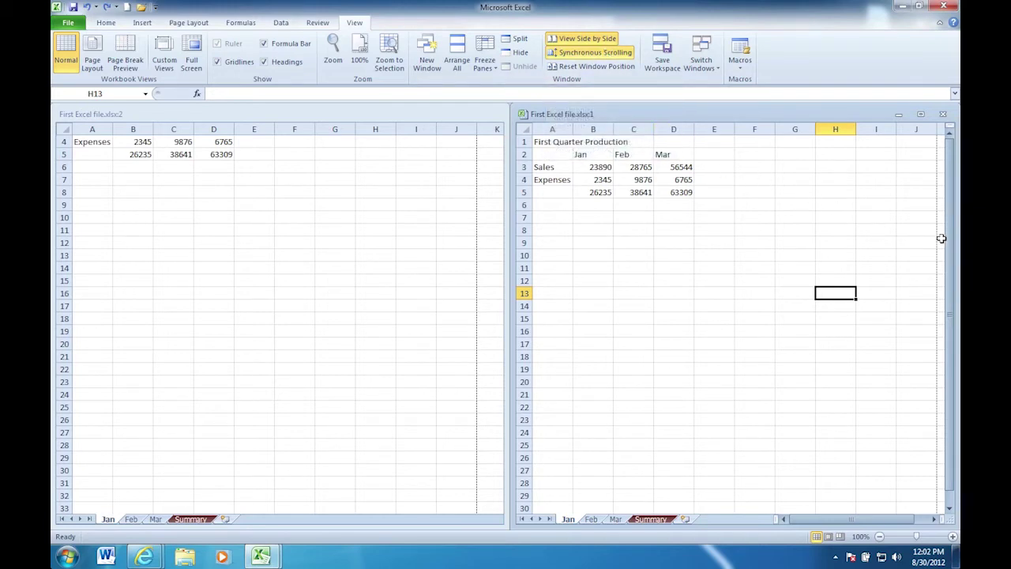
{"action": "left_click_drag", "start_coordinate": [952, 238], "coordinate": [948, 259]}
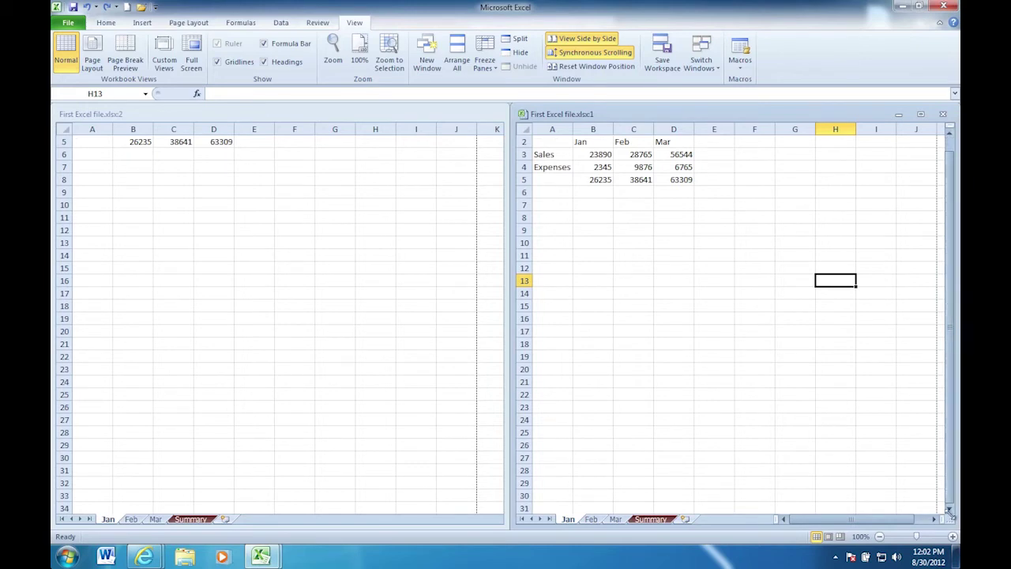
{"action": "left_click_drag", "start_coordinate": [949, 509], "coordinate": [949, 508]}
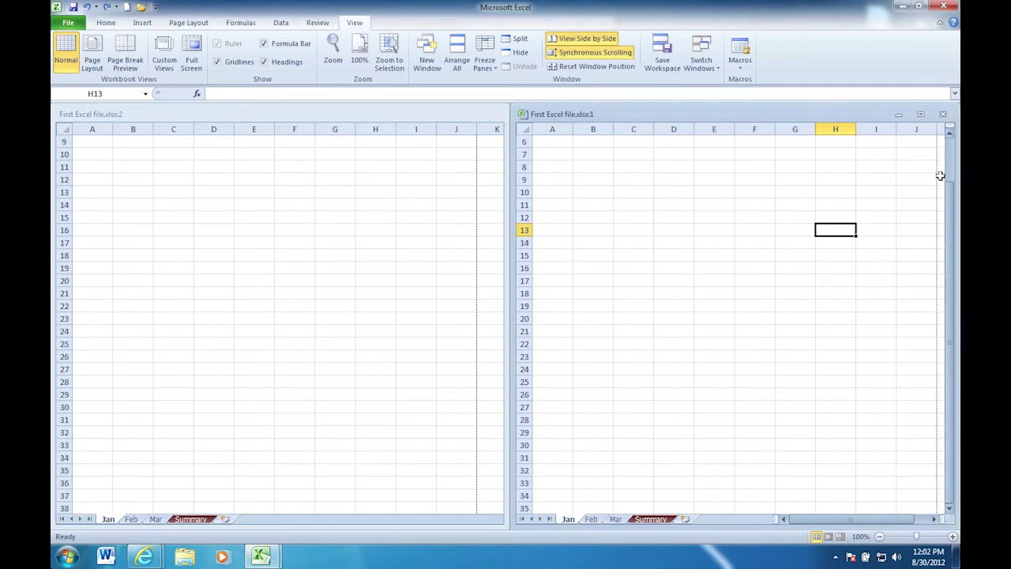
{"action": "left_click_drag", "start_coordinate": [949, 132], "coordinate": [949, 132]}
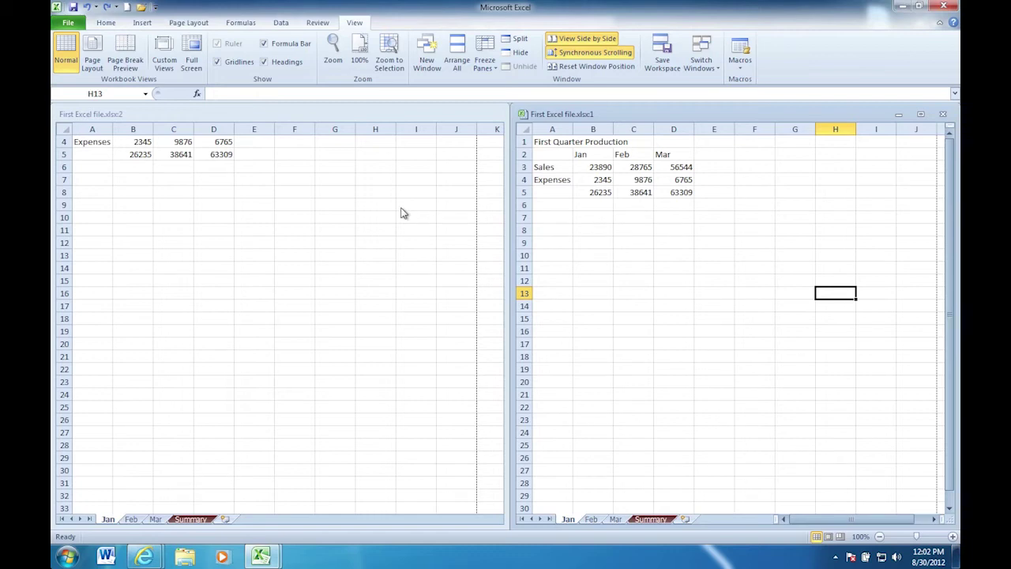
- Turn off Synchronous Scrolling and scroll the First Excel file.xlsx:2 window up to row 1 to align it with the other window
{"action": "left_click", "coordinate": [592, 52]}
{"action": "left_click", "coordinate": [478, 164]}
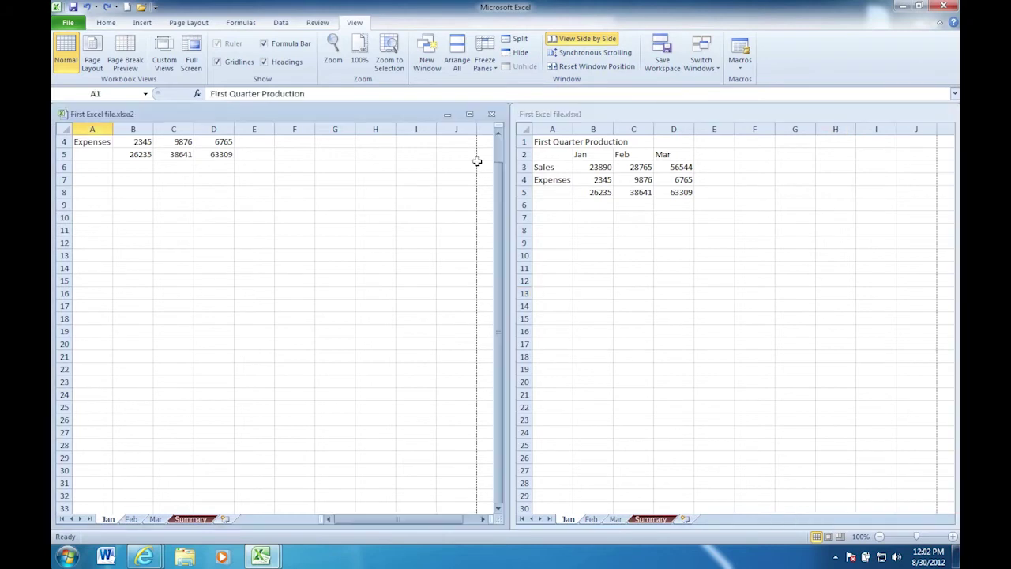
{"action": "left_click", "coordinate": [499, 134]}
{"action": "left_click", "coordinate": [498, 134]}
{"action": "left_click", "coordinate": [498, 134]}
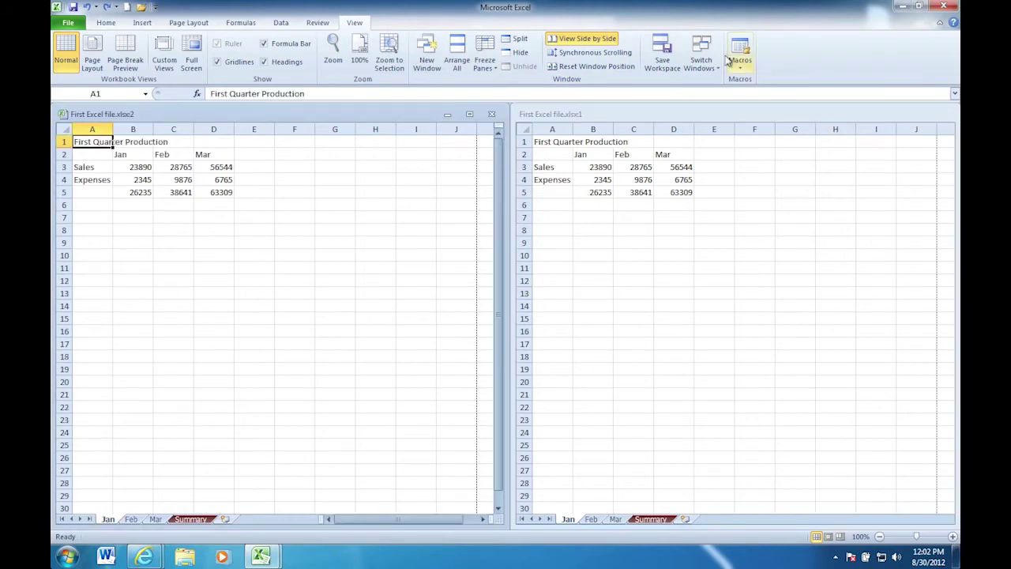
- Turn Synchronous Scrolling back on and scroll both aligned windows together down to row 7 and back up to row 1
{"action": "left_click", "coordinate": [586, 55]}
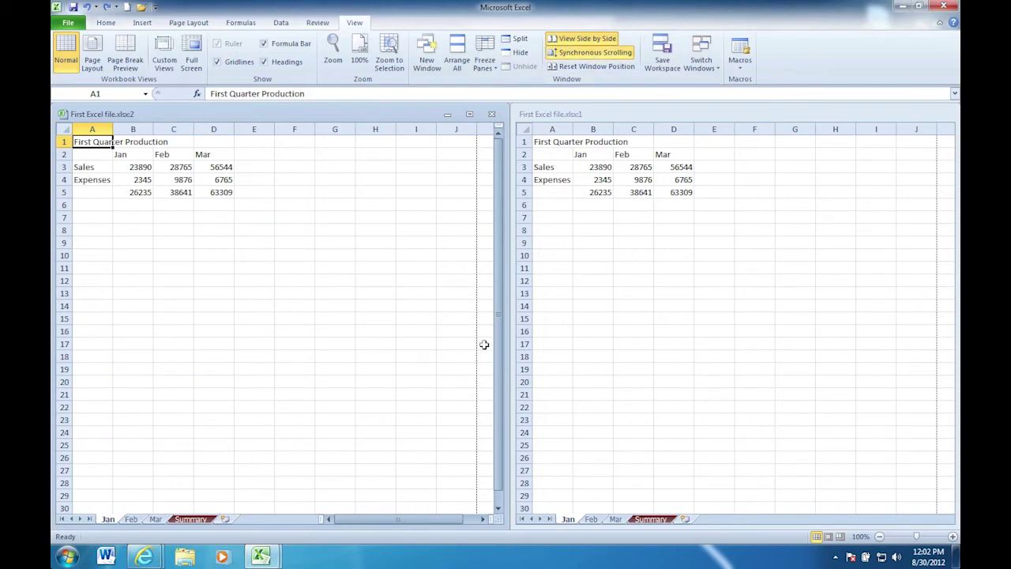
{"action": "left_click", "coordinate": [497, 508]}
{"action": "left_click", "coordinate": [498, 509]}
{"action": "left_click", "coordinate": [498, 509]}
{"action": "left_click", "coordinate": [498, 509]}
{"action": "left_click", "coordinate": [497, 509]}
{"action": "left_click", "coordinate": [498, 508]}
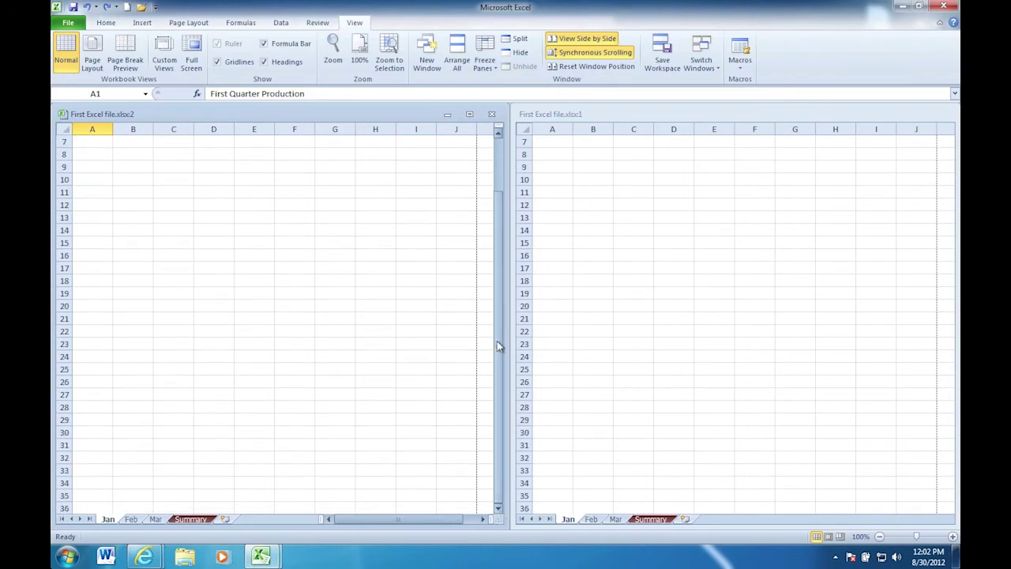
{"action": "left_click", "coordinate": [498, 135]}
{"action": "left_click", "coordinate": [498, 136]}
{"action": "left_click", "coordinate": [498, 136]}
{"action": "left_click", "coordinate": [498, 136]}
{"action": "left_click", "coordinate": [498, 135]}
{"action": "left_click", "coordinate": [497, 136]}
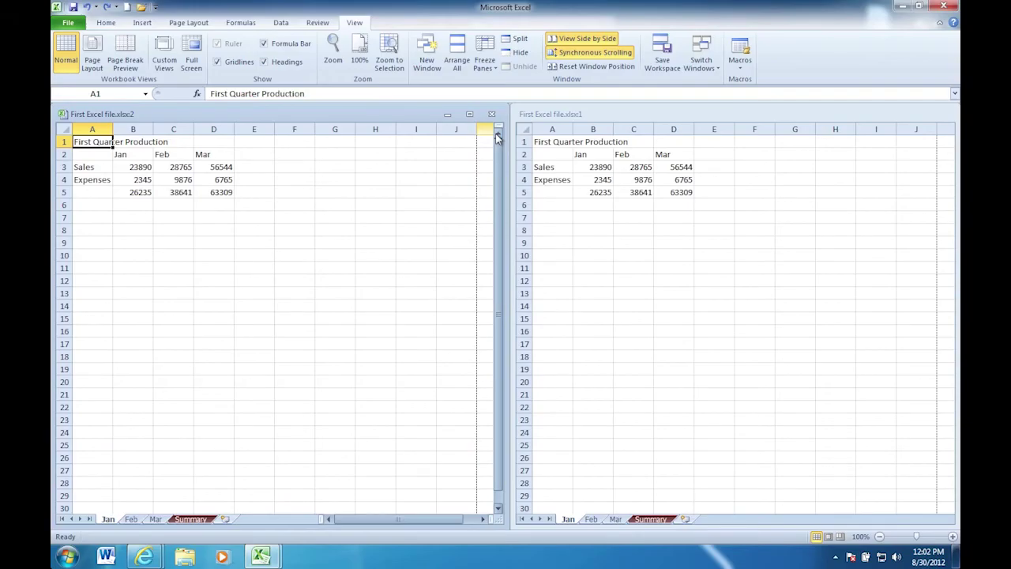